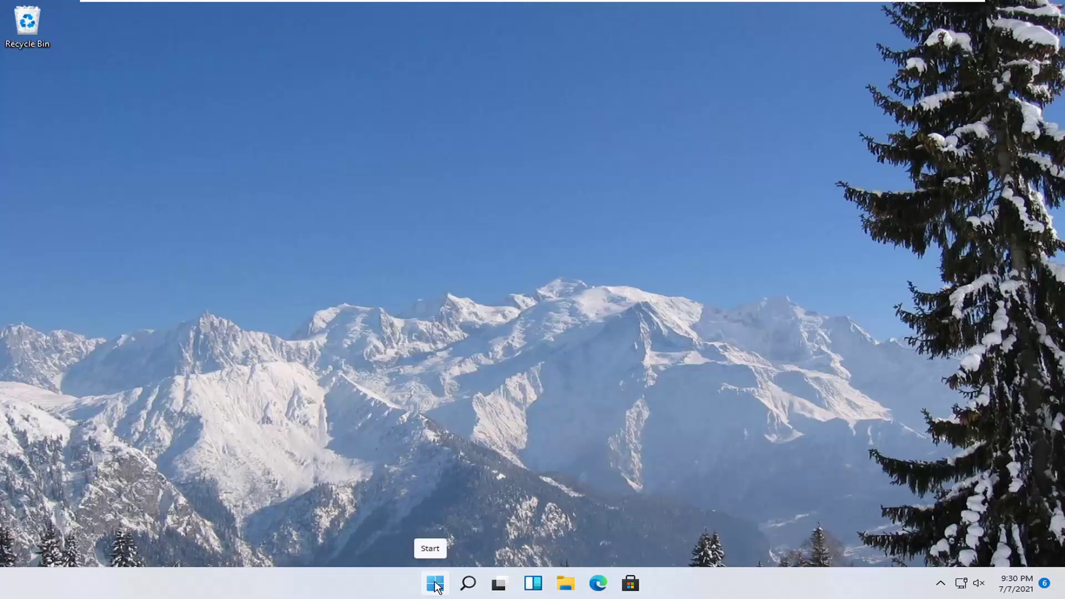
# Reach the Optional features page via Start menu Settings, then Apps
pyautogui.rightClick(433, 586)
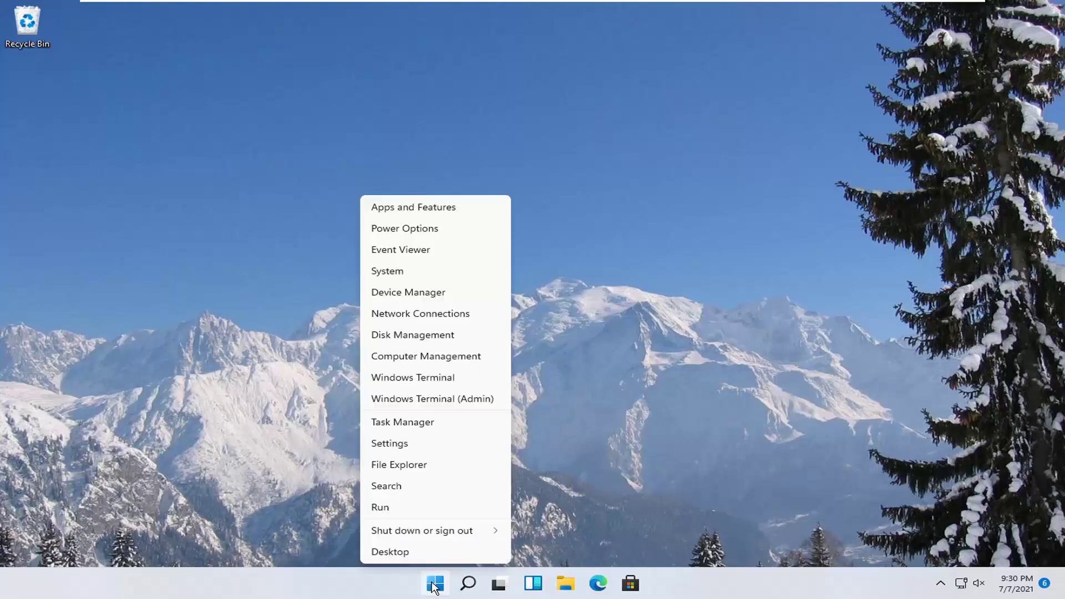
pyautogui.click(388, 443)
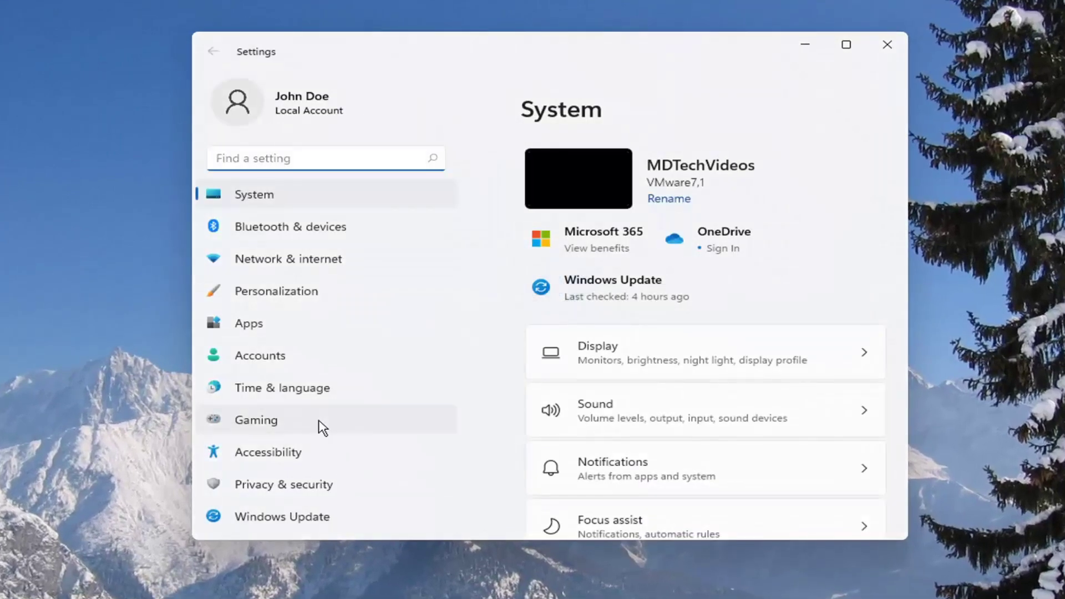
pyautogui.click(259, 329)
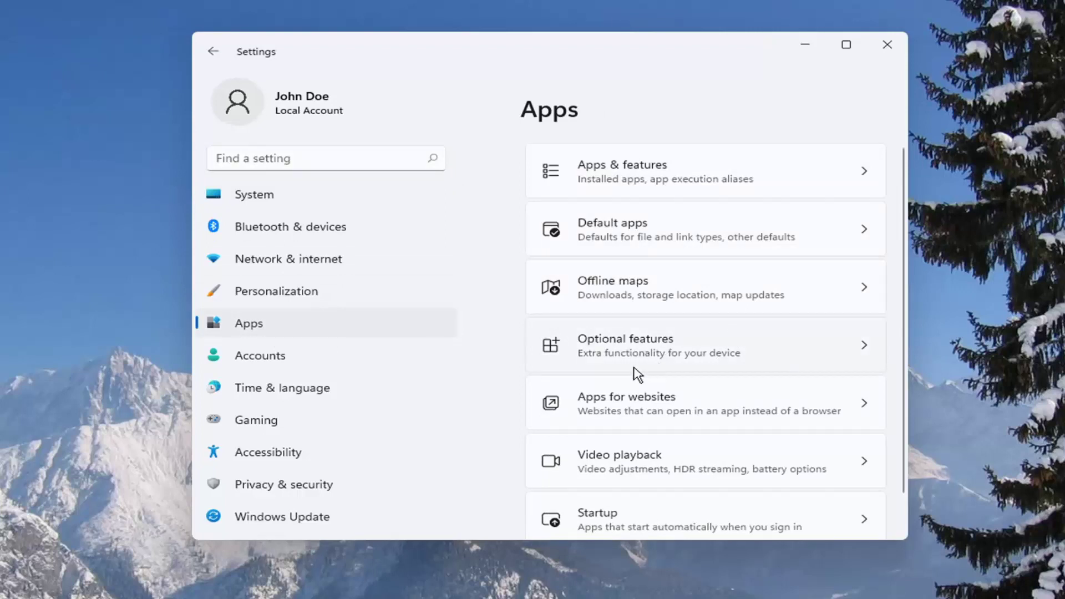
pyautogui.click(680, 346)
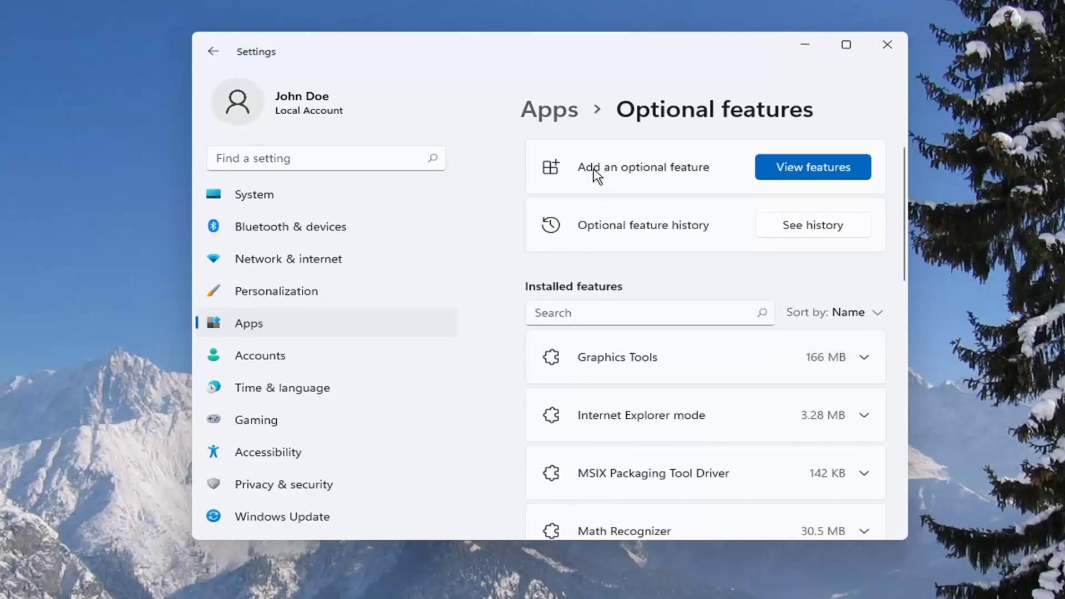
# Add an optional feature, select Notepad (system) and continue to the install summary
pyautogui.click(814, 167)
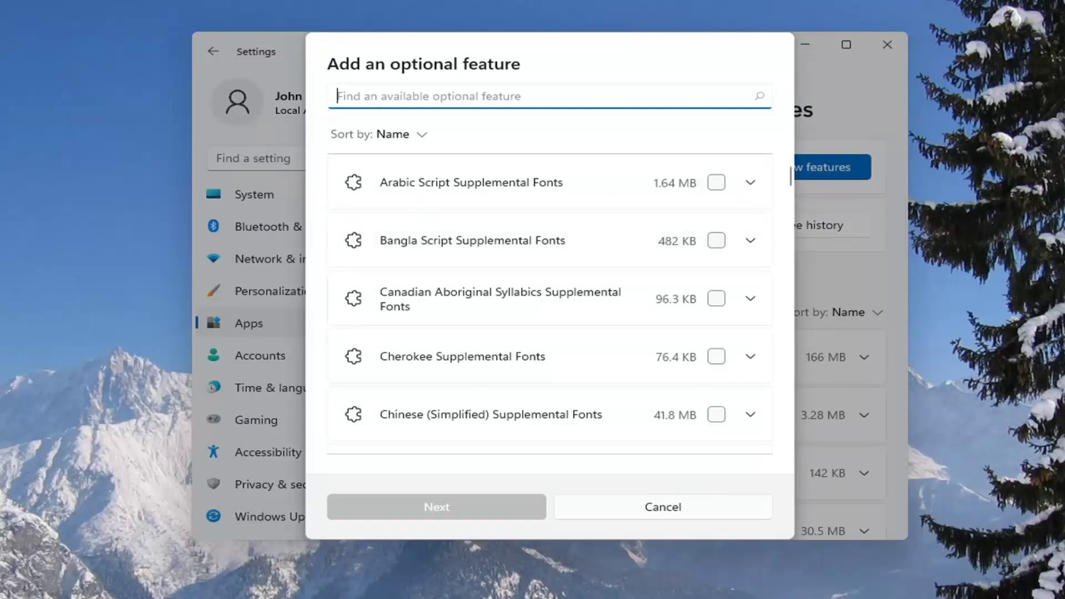
pyautogui.write('notepad')
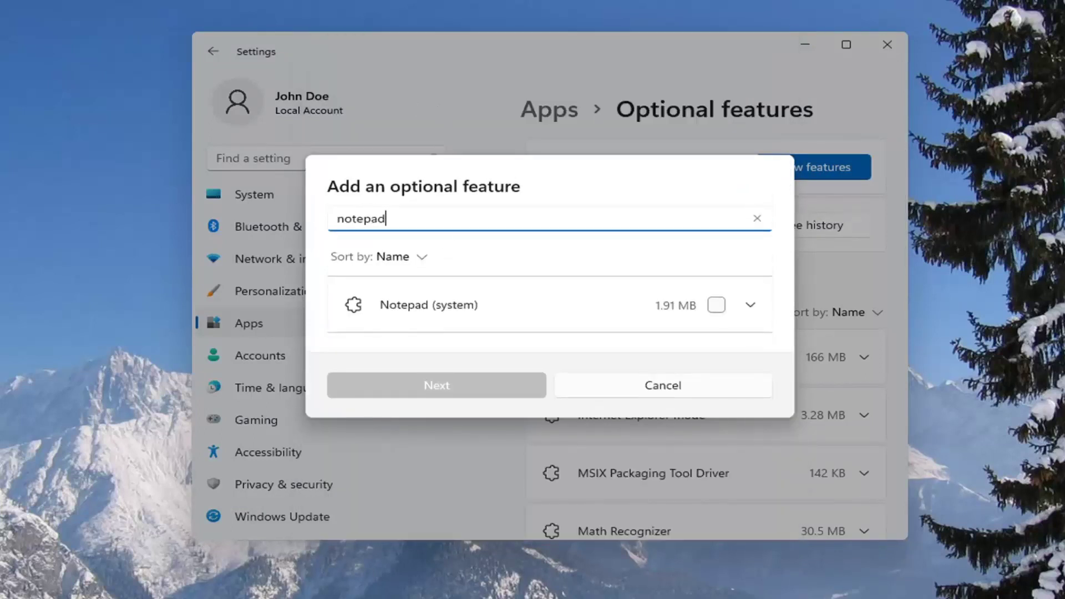
pyautogui.click(716, 305)
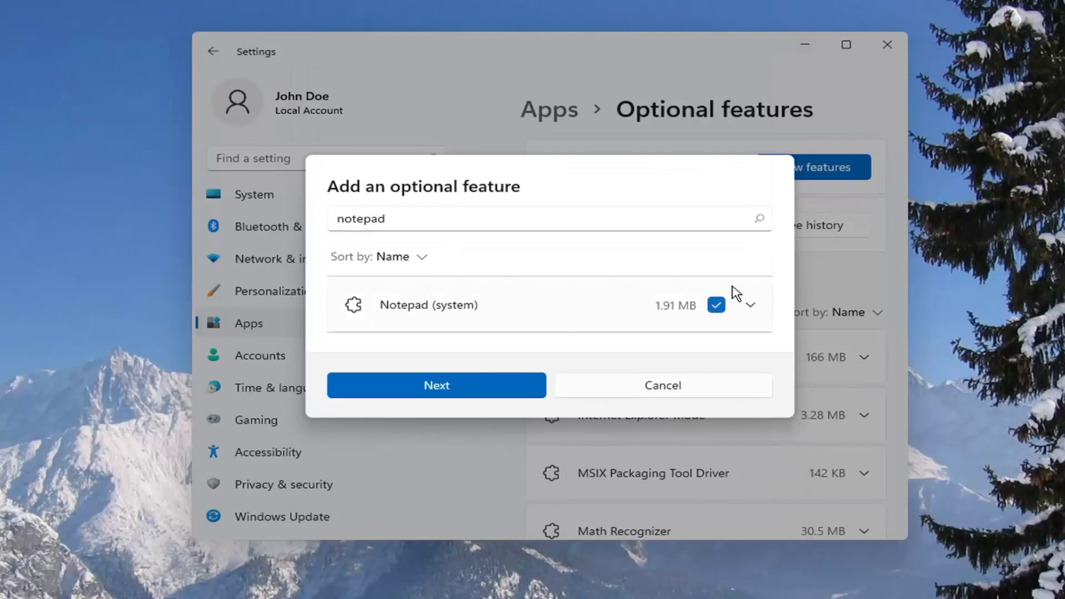
pyautogui.click(409, 382)
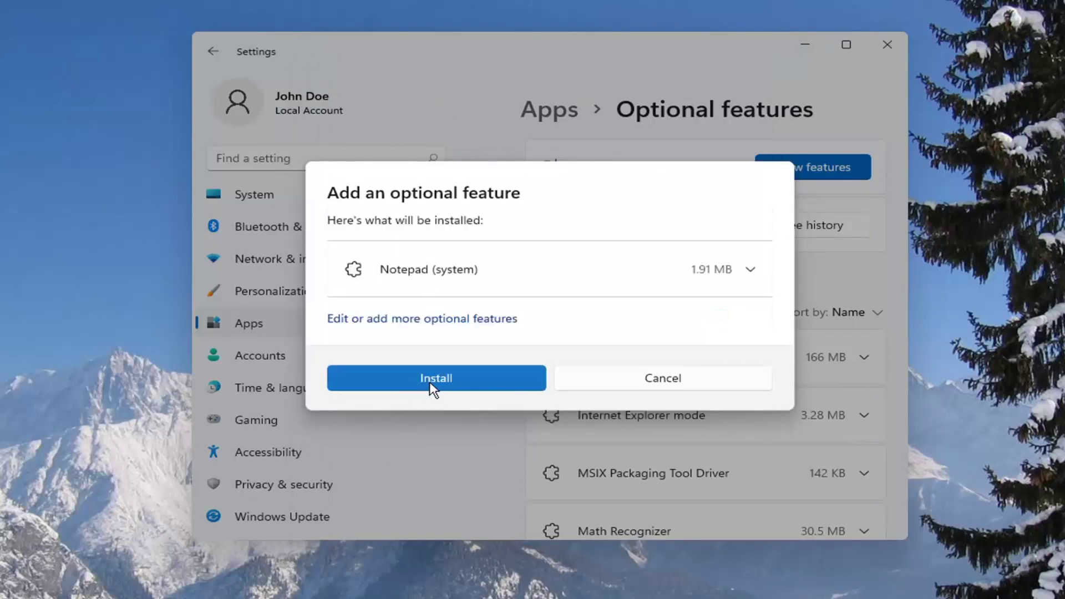
# Install Notepad (system) so it appears as Installed under Recent actions
pyautogui.click(433, 379)
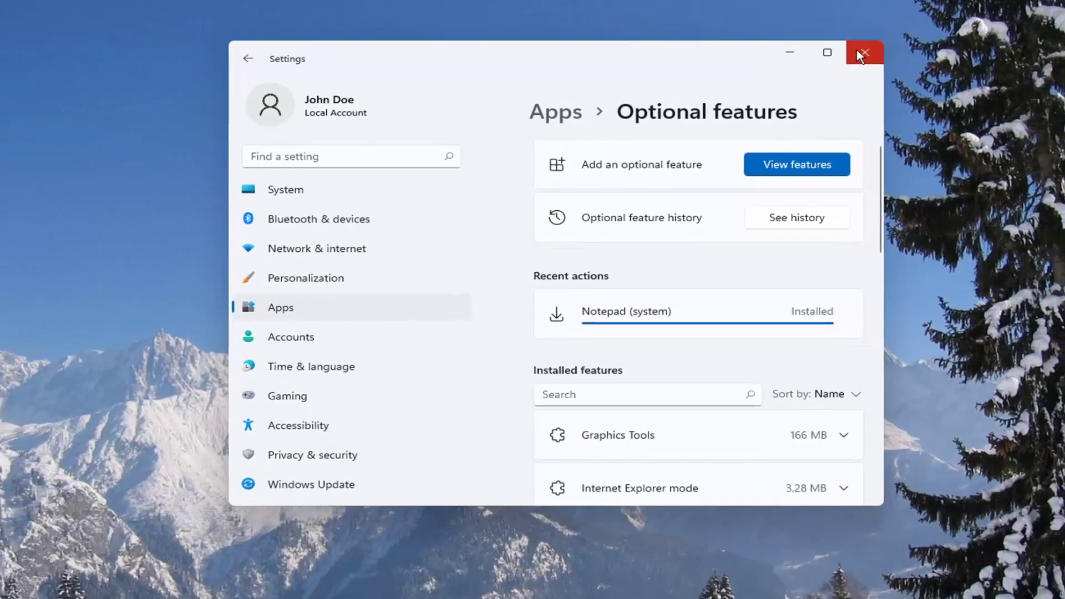
# Close the Settings window, returning to the desktop
pyautogui.click(878, 48)
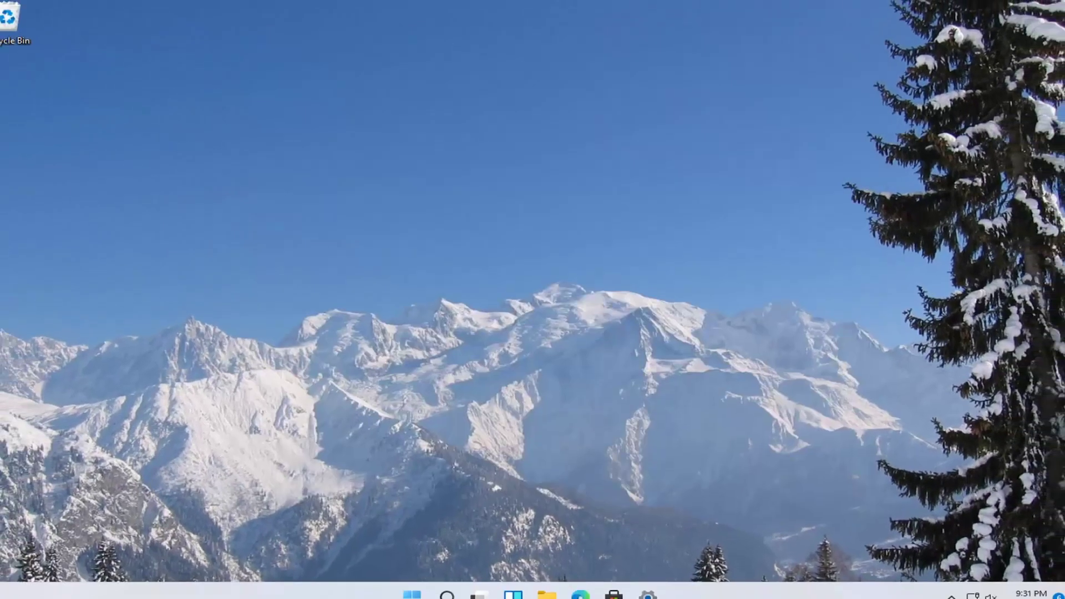